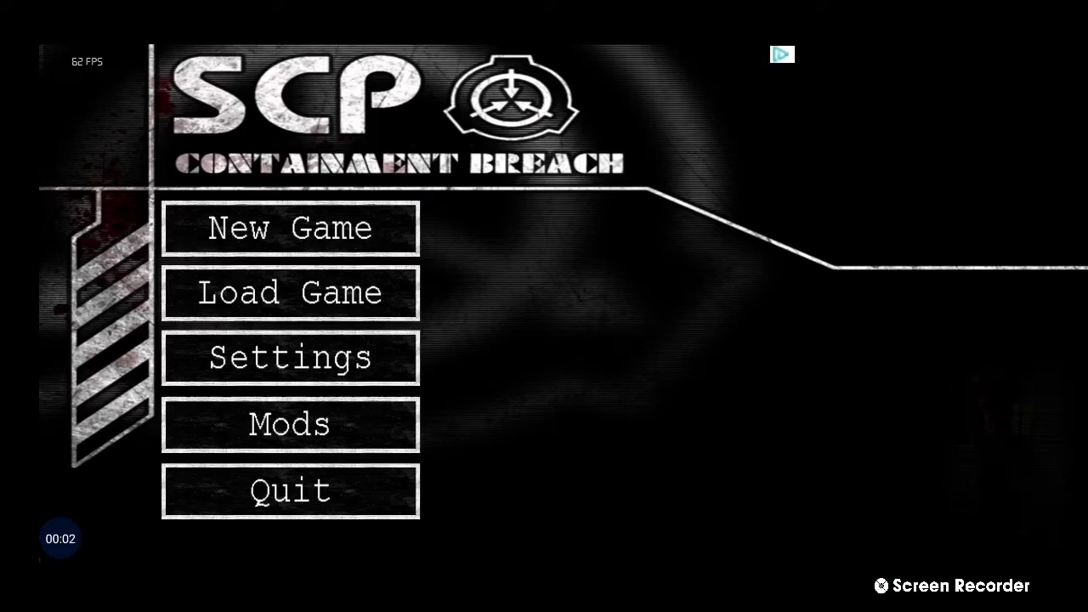
Begin a new Safe-difficulty game and lower the device volume
click(290, 228)
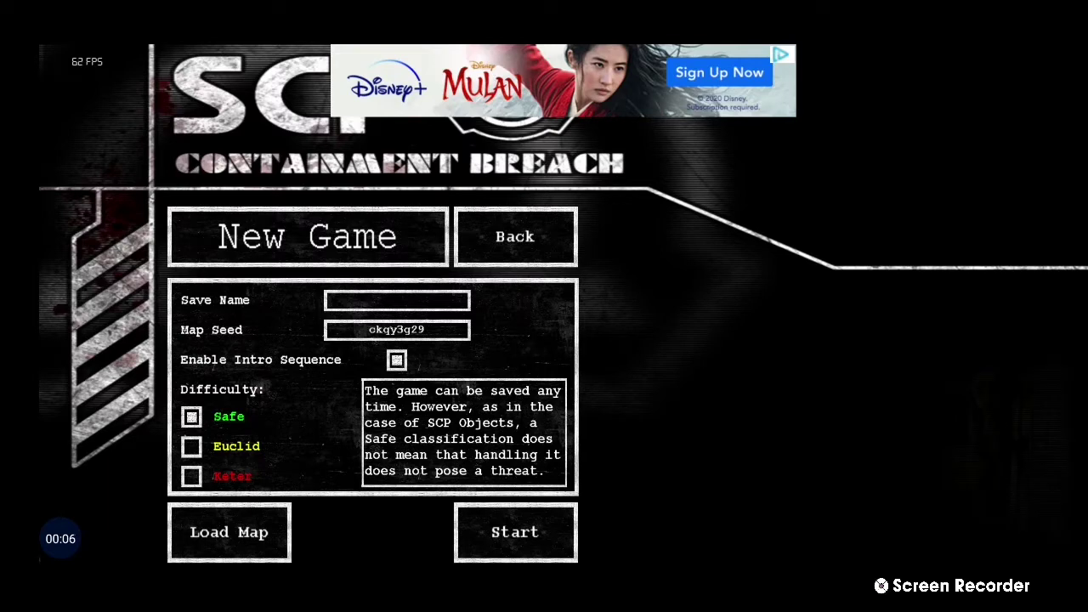
key(XF86AudioLowerVolume)
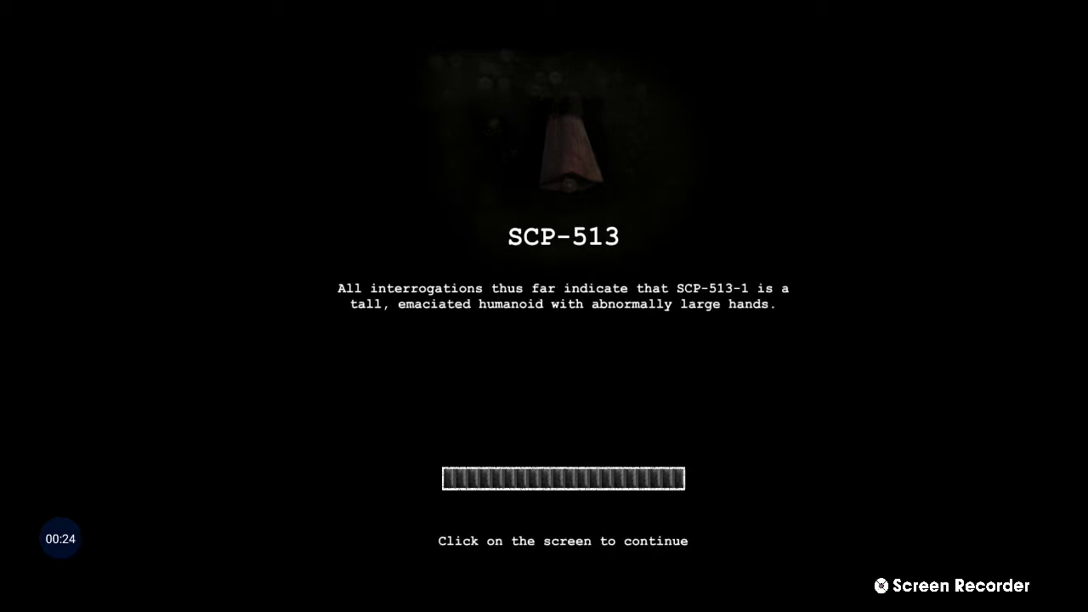
Dismiss the SCP-513 loading screen to enter gameplay in the starting cell
click(544, 340)
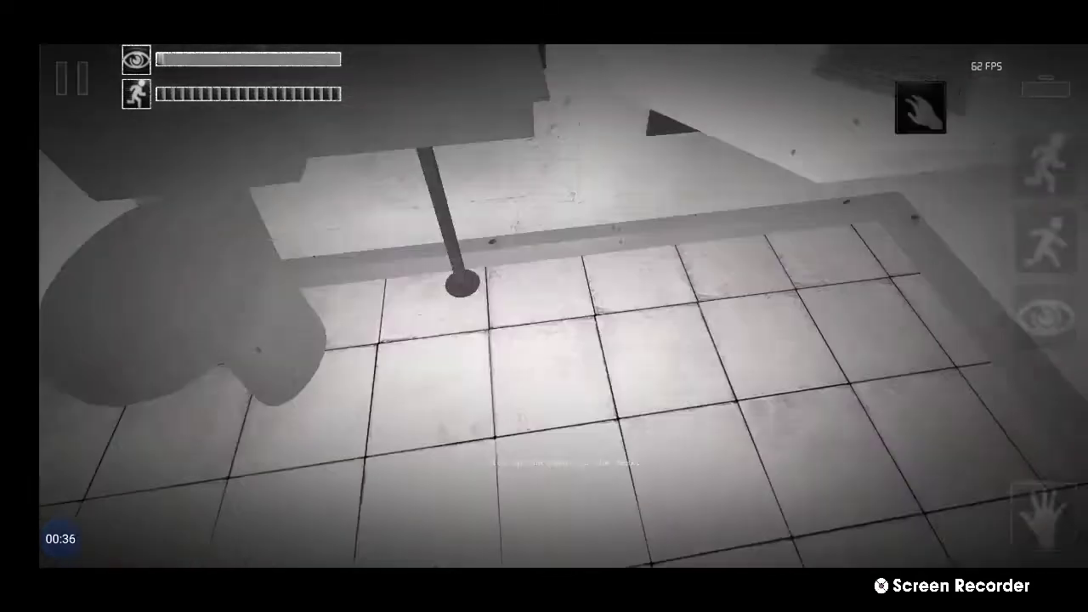
Enter the 'notarget' cheat in the pause-menu console and resume play
key(Escape)
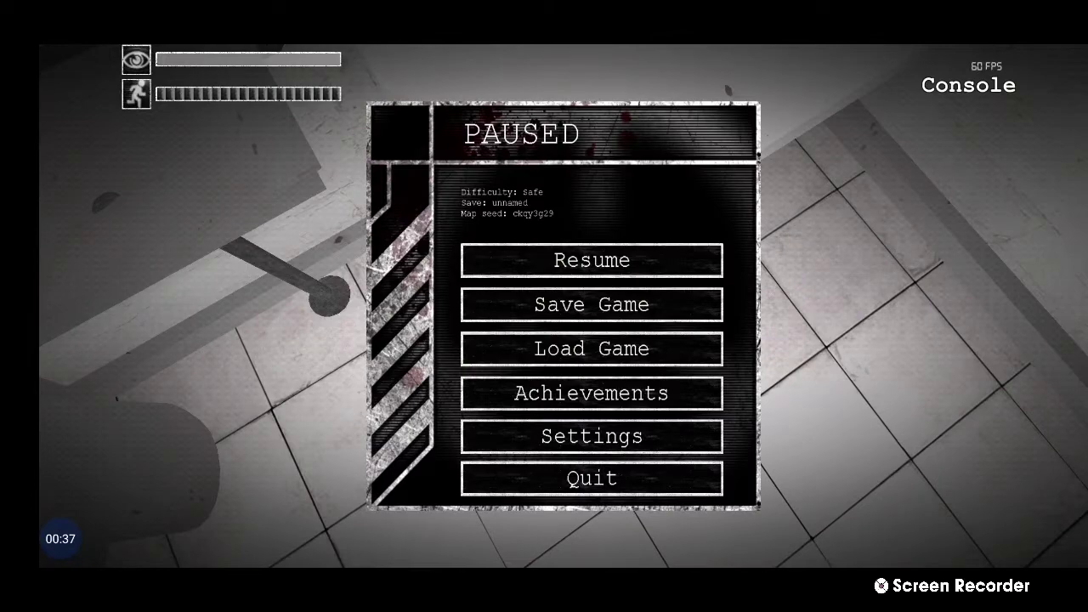
click(967, 85)
text(notarget)
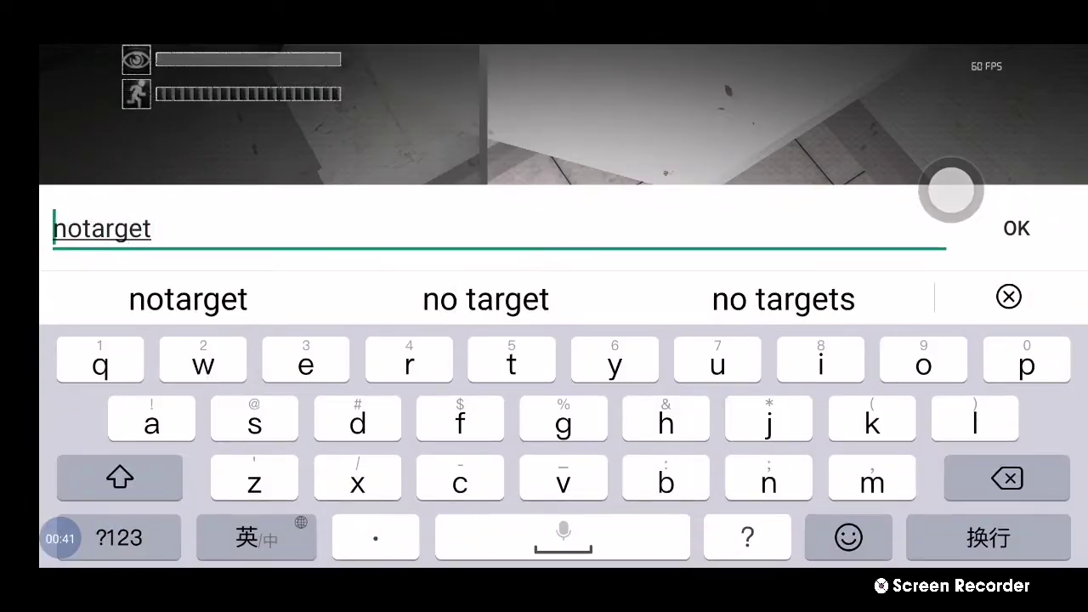
click(1017, 227)
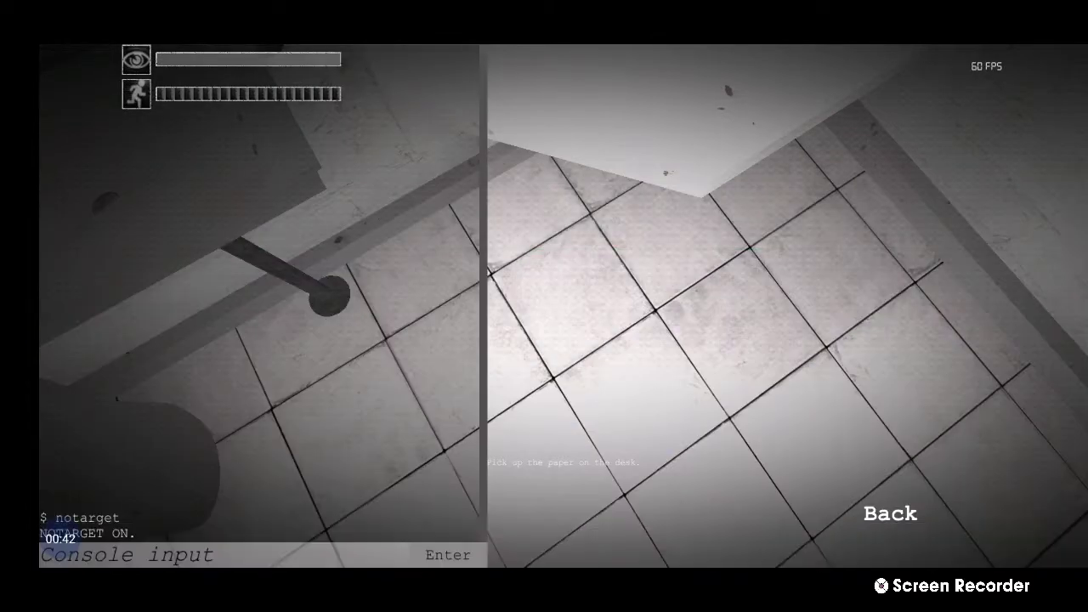
click(890, 514)
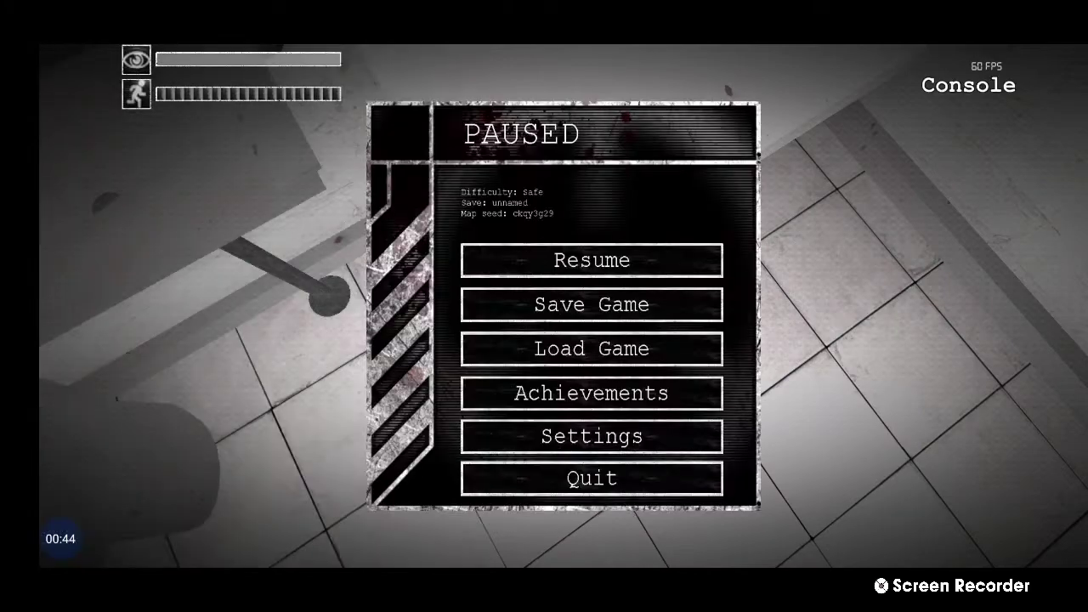
click(592, 260)
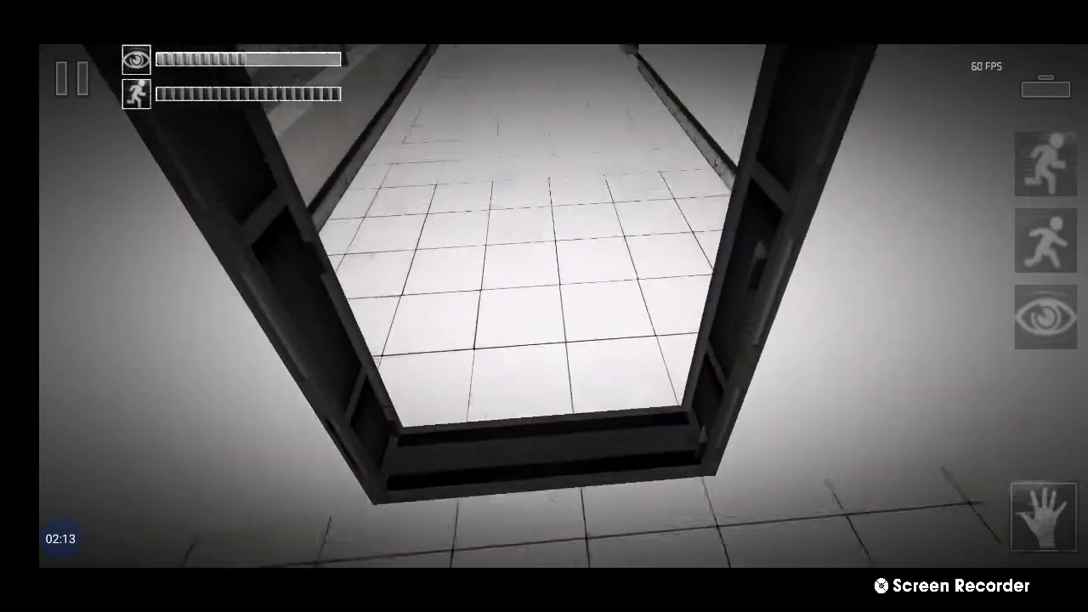
Enter the 'noclip' cheat in the developer console and return to gameplay
click(968, 85)
text(n)
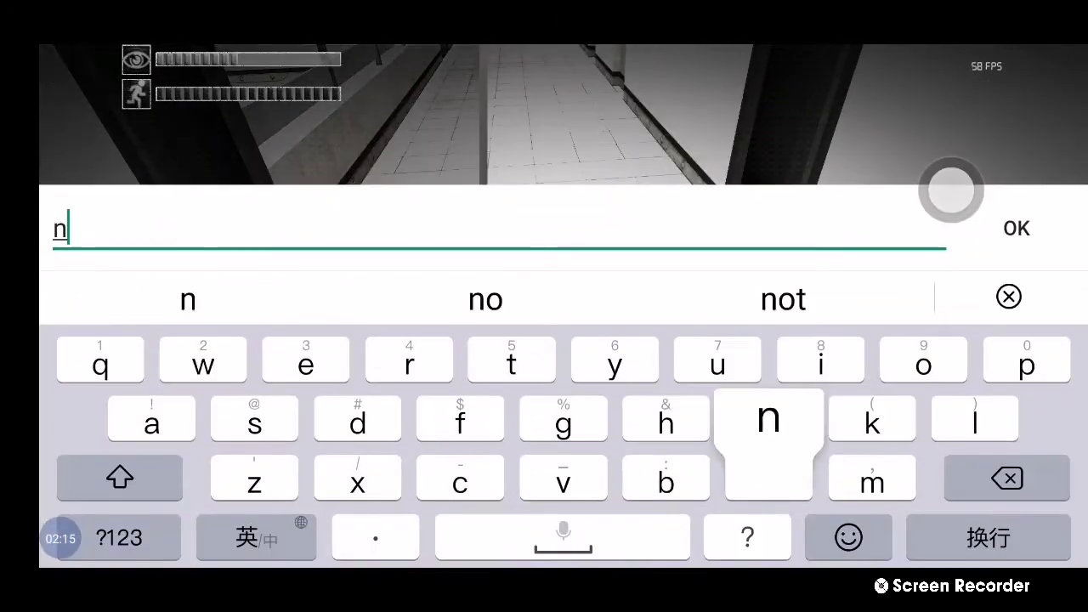
text(oclip)
click(1017, 228)
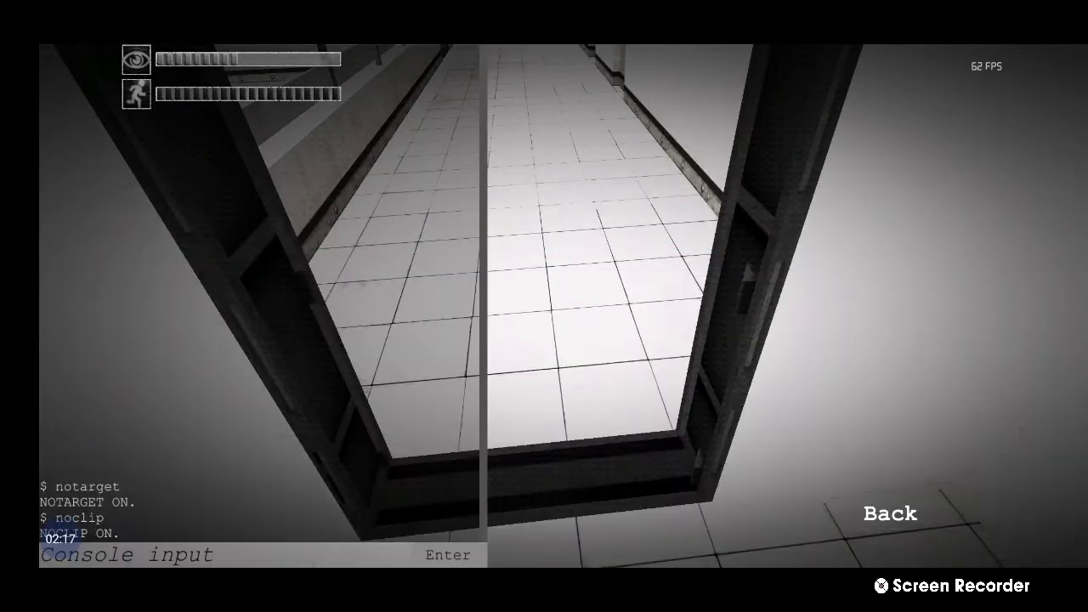
click(891, 514)
click(592, 260)
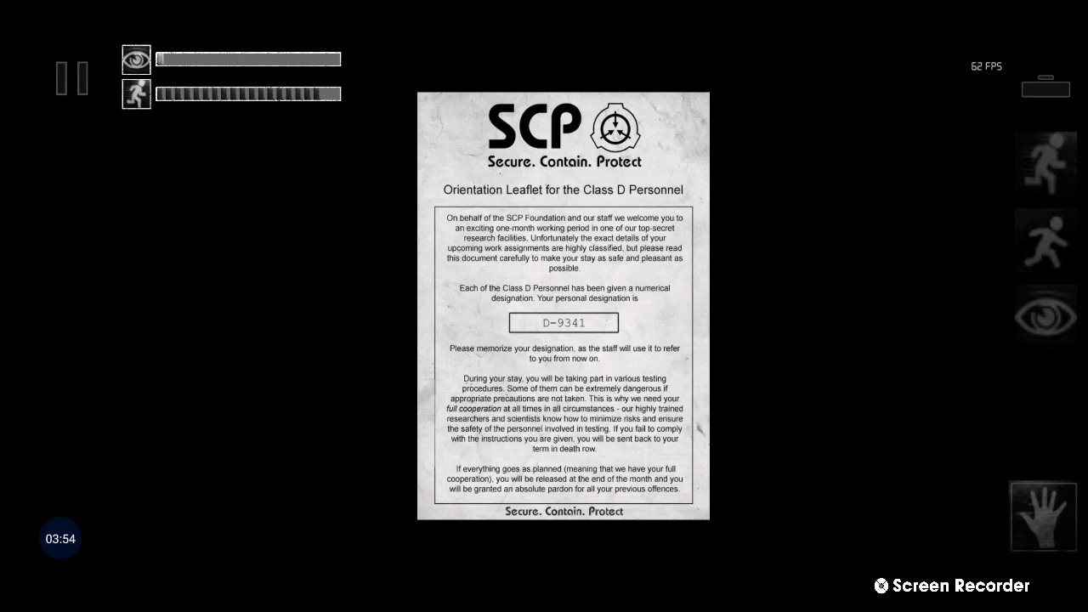
Walk forward with the movement stick toward the desk holding the orientation leaflet
drag(60, 539, 69, 425)
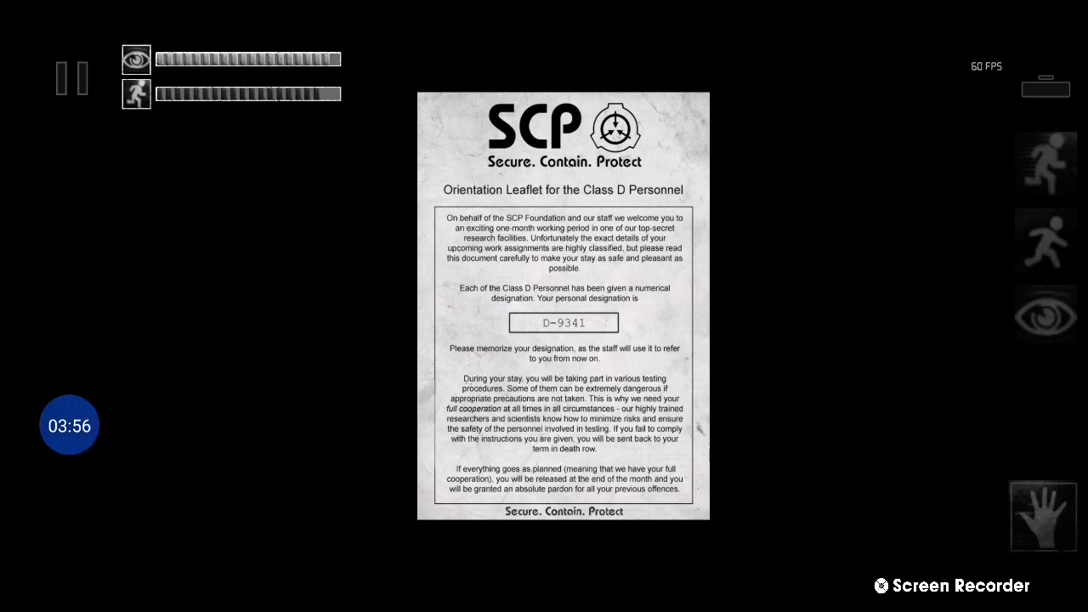